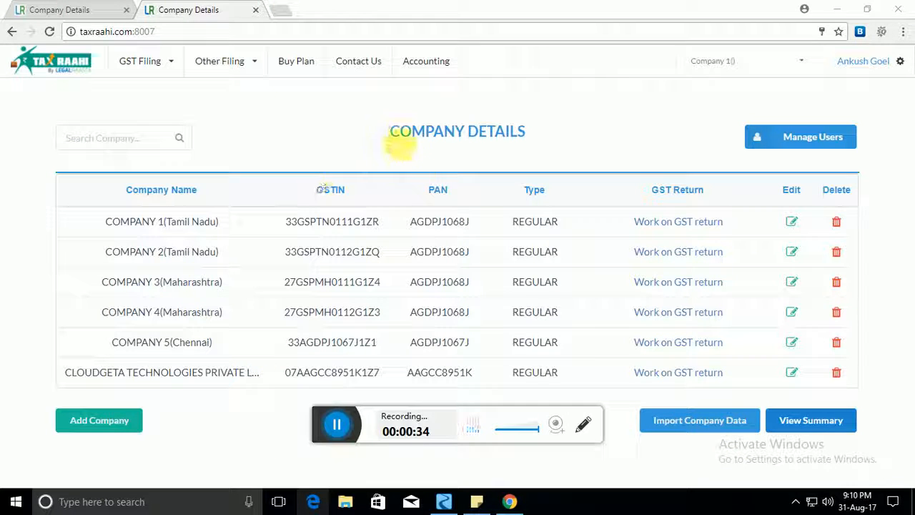
# Step: Highlight the Company Details heading, the first company rows and the first company's GSTIN
pyautogui.moveTo(388, 130); pyautogui.dragTo(527, 133)
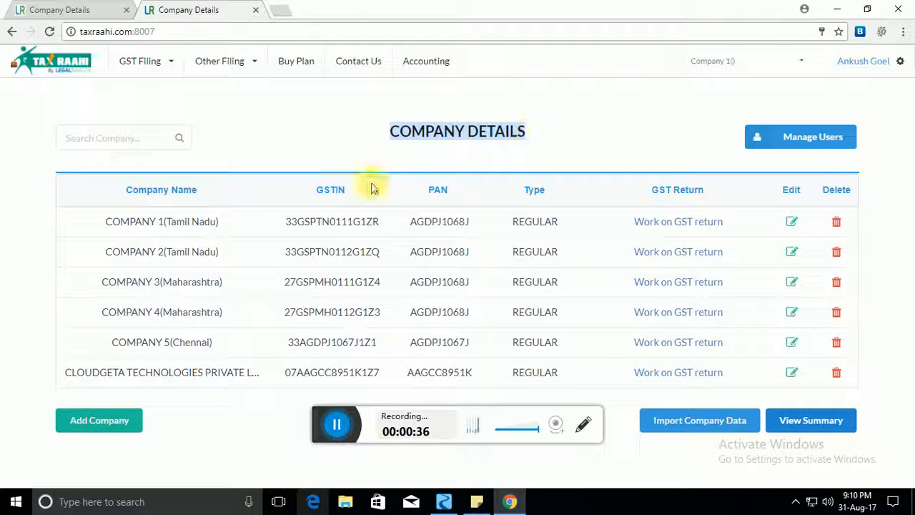
pyautogui.moveTo(105, 218); pyautogui.dragTo(668, 374)
pyautogui.click(143, 256)
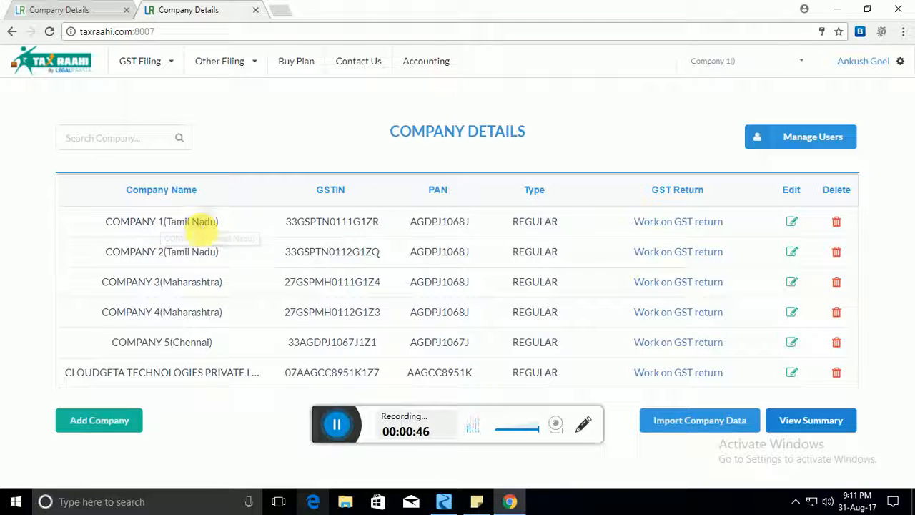
pyautogui.doubleClick(322, 224)
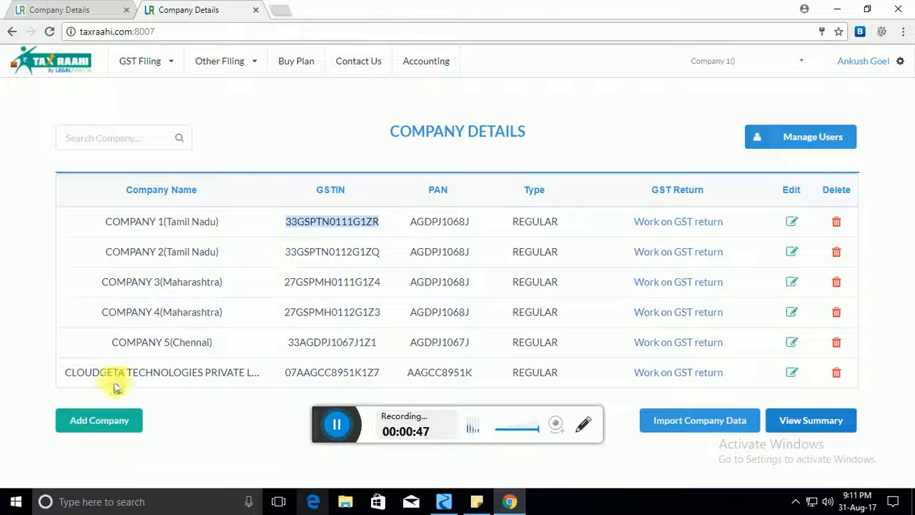
# Step: Start a new company and enter its GSTIN from the saved suggestion, correcting the last character
pyautogui.click(113, 425)
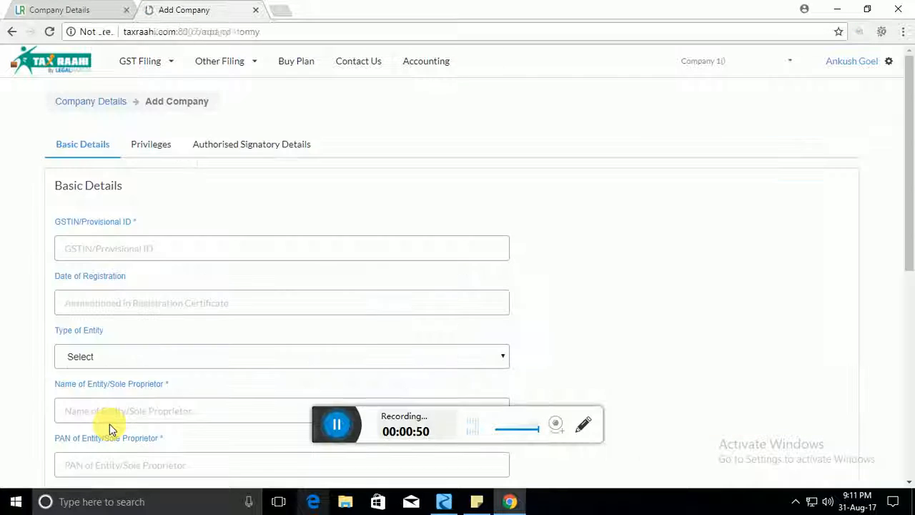
pyautogui.scroll(-1, 276, 259)
pyautogui.scroll(-1, 275, 258)
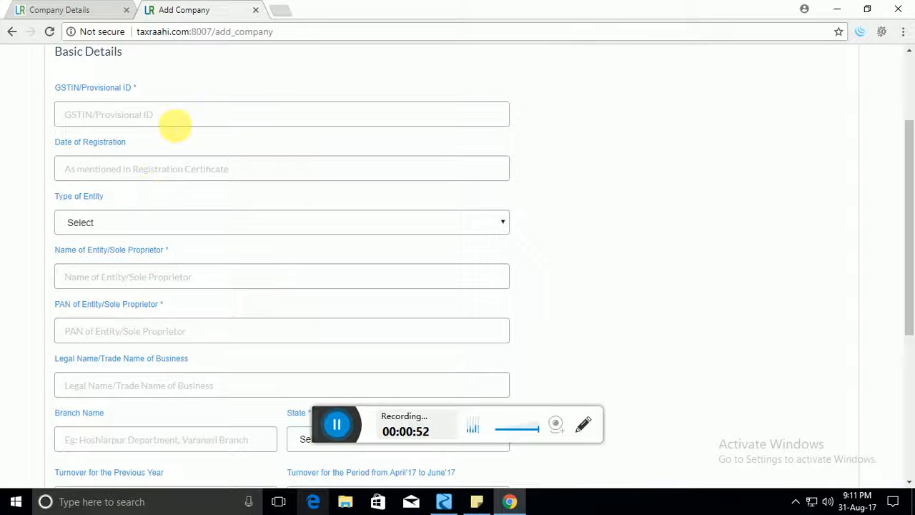
pyautogui.click(175, 124)
pyautogui.scroll(1, 240, 129)
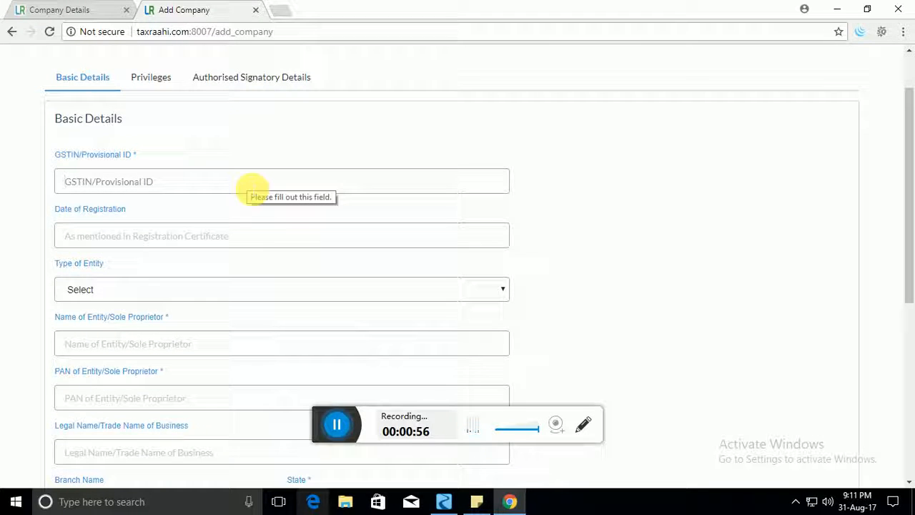
pyautogui.write('22')
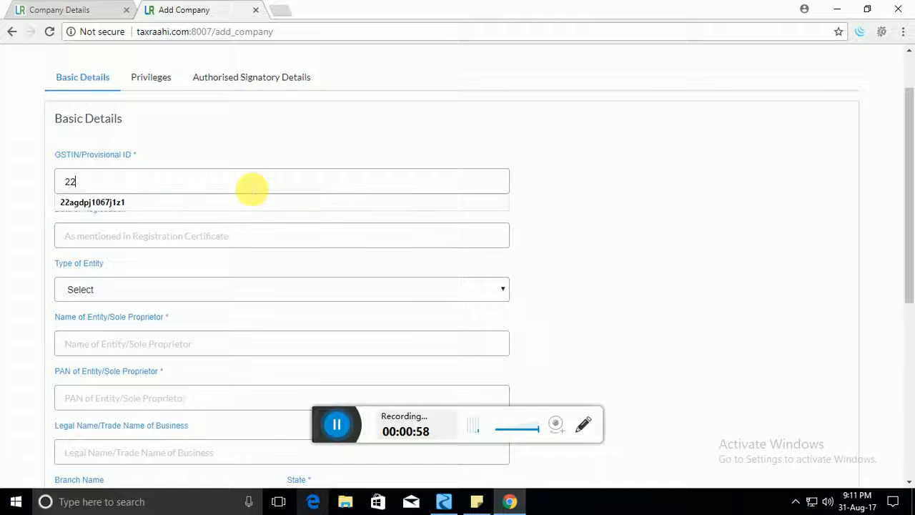
pyautogui.press('Down')
pyautogui.press('Return')
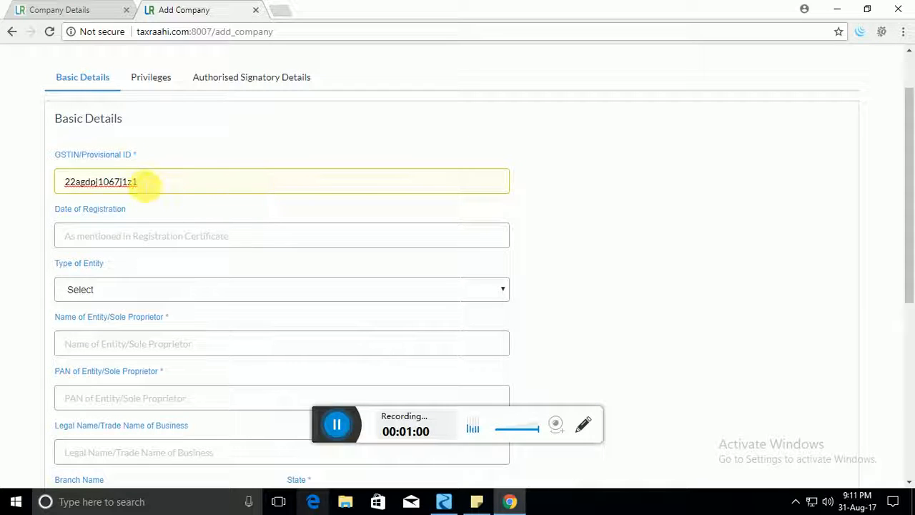
pyautogui.press('BackSpace')
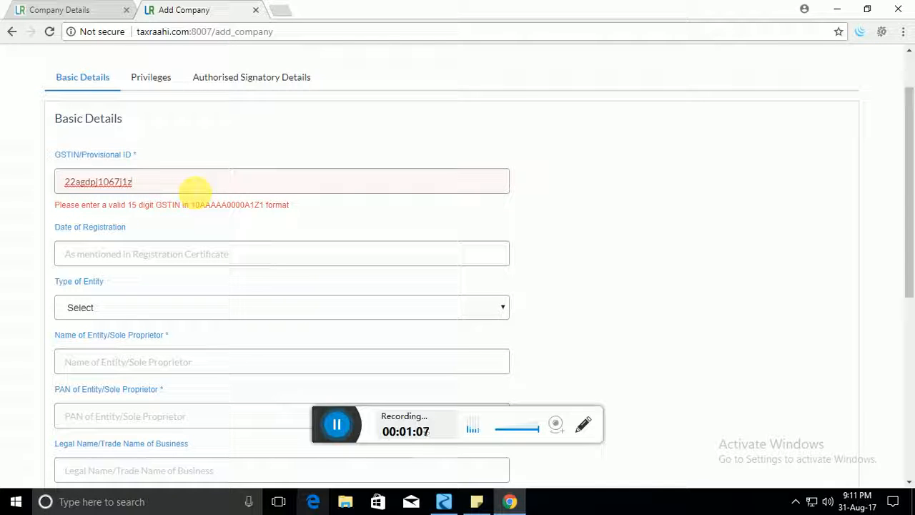
pyautogui.write('1')
pyautogui.press('Tab')
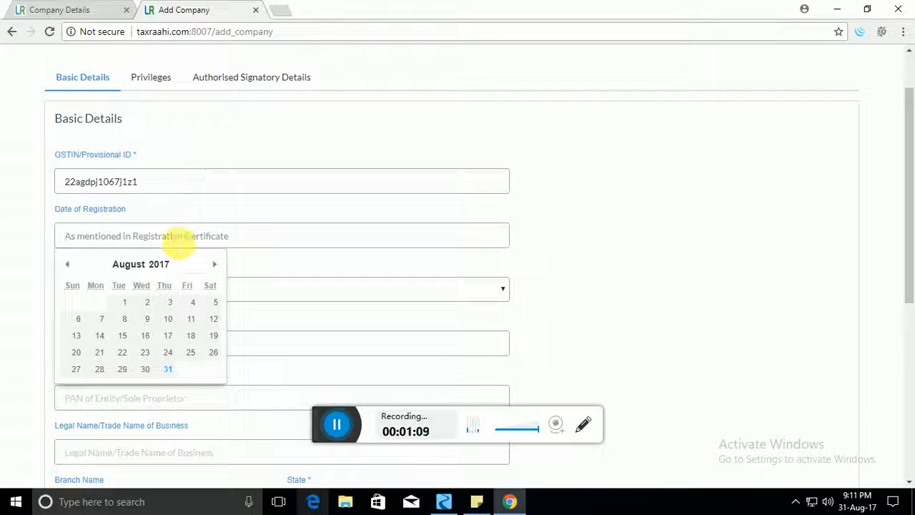
# Step: Set the registration date to 10-08-2017 and the entity type to Proprietor
pyautogui.click(167, 318)
pyautogui.scroll(-2, 163, 317)
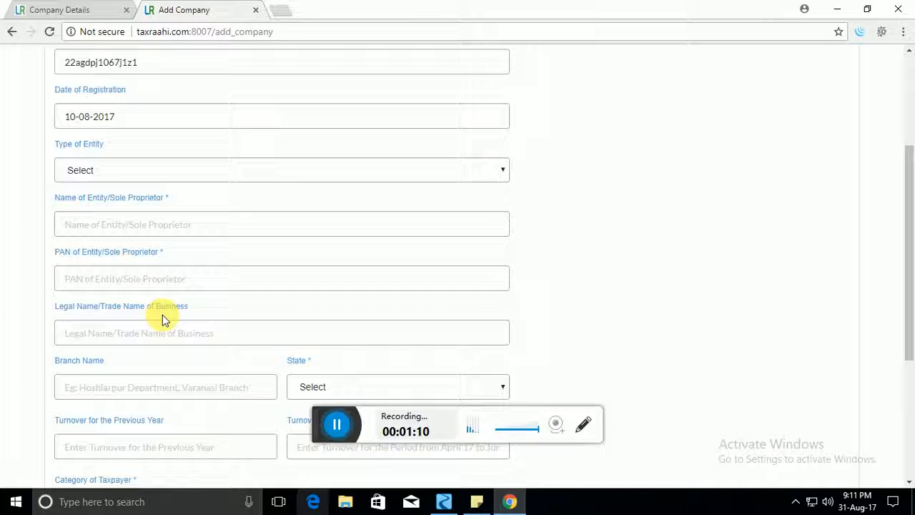
pyautogui.click(159, 153)
pyautogui.click(140, 187)
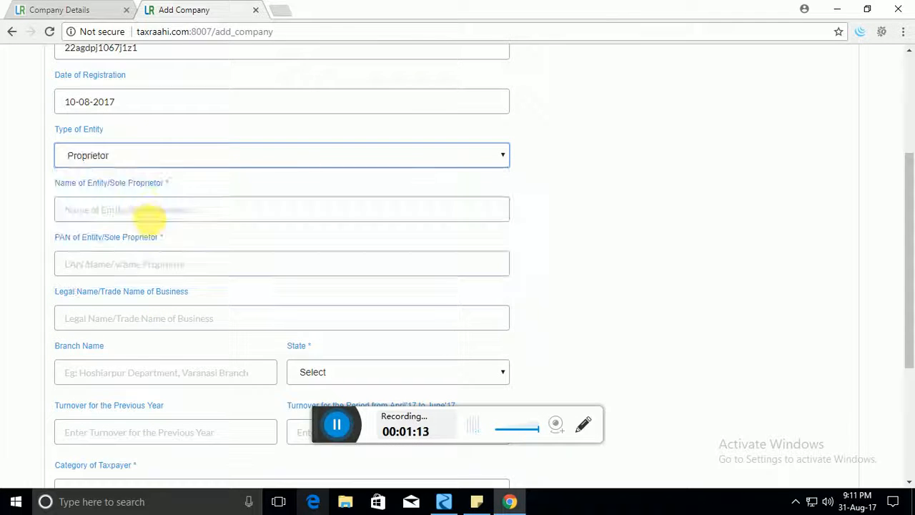
# Step: Enter the name 'Random company', the proprietor's PAN and legal name ABC
pyautogui.click(148, 215)
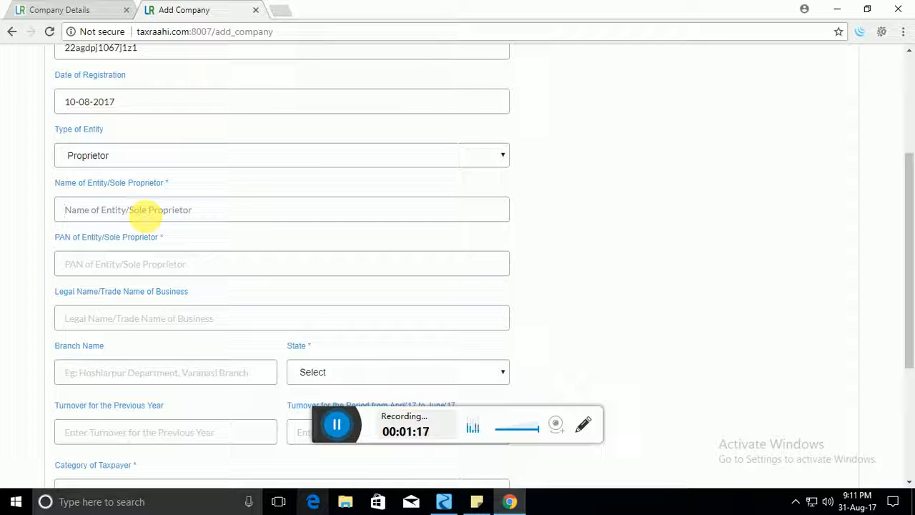
pyautogui.write('Ra')
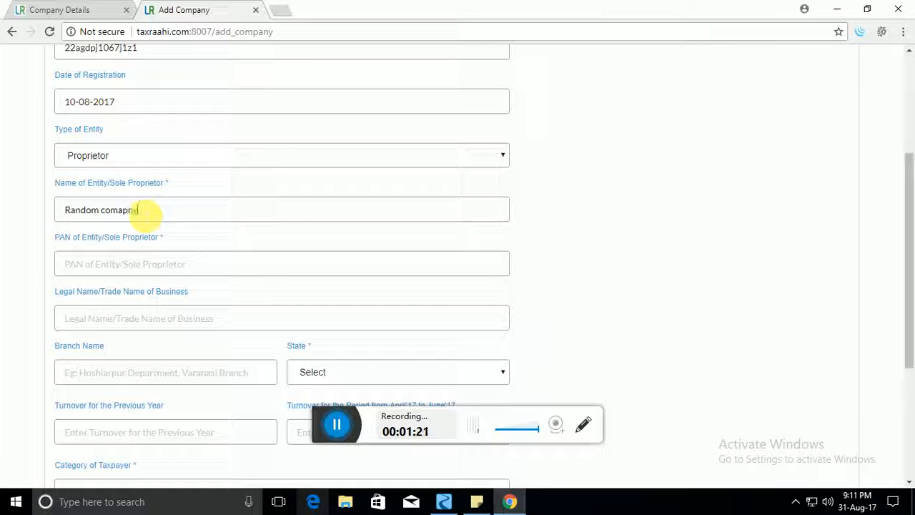
pyautogui.write('ndom company')
pyautogui.press('Tab')
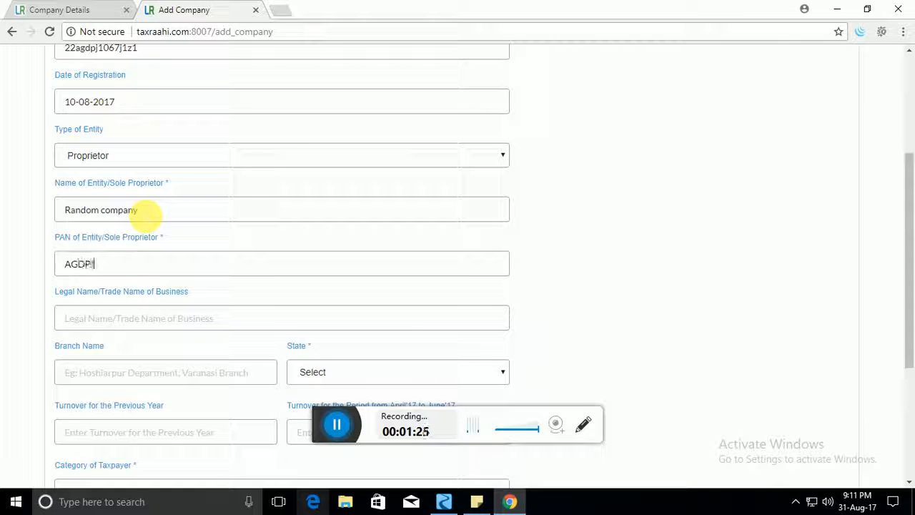
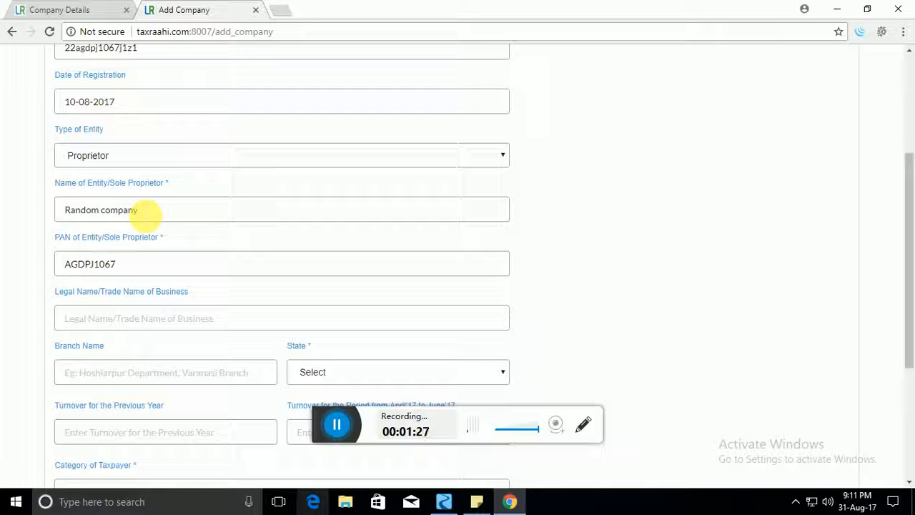
pyautogui.press('Tab')
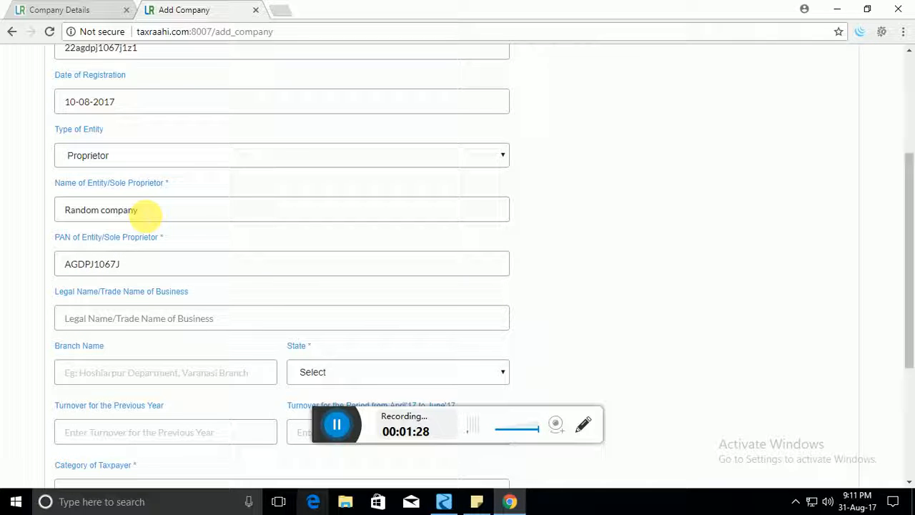
pyautogui.write('a')
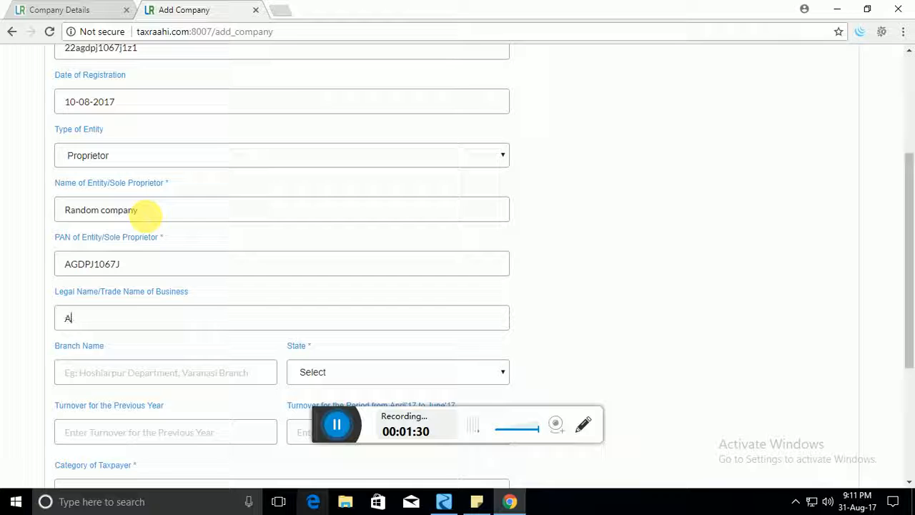
pyautogui.scroll(-2, 145, 211)
pyautogui.click(147, 237)
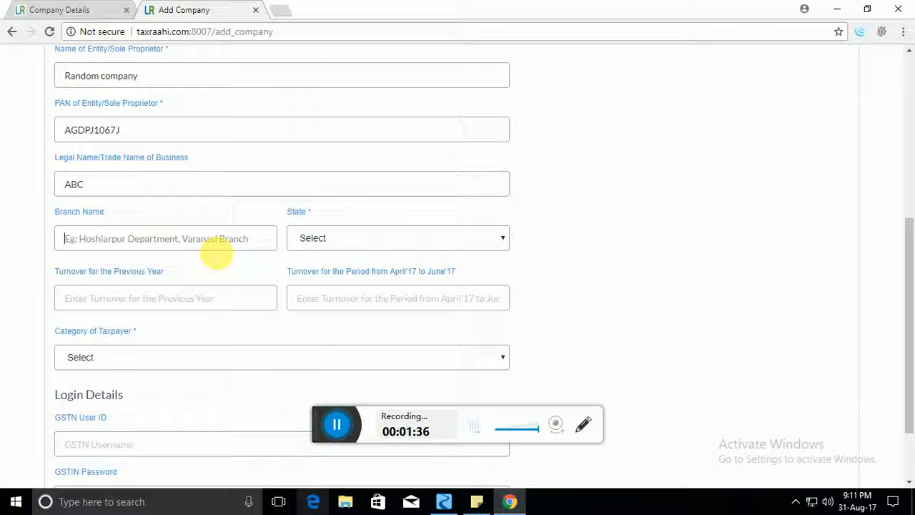
# Step: Set the branch name to DELHI and the state to Delhi
pyautogui.click(337, 238)
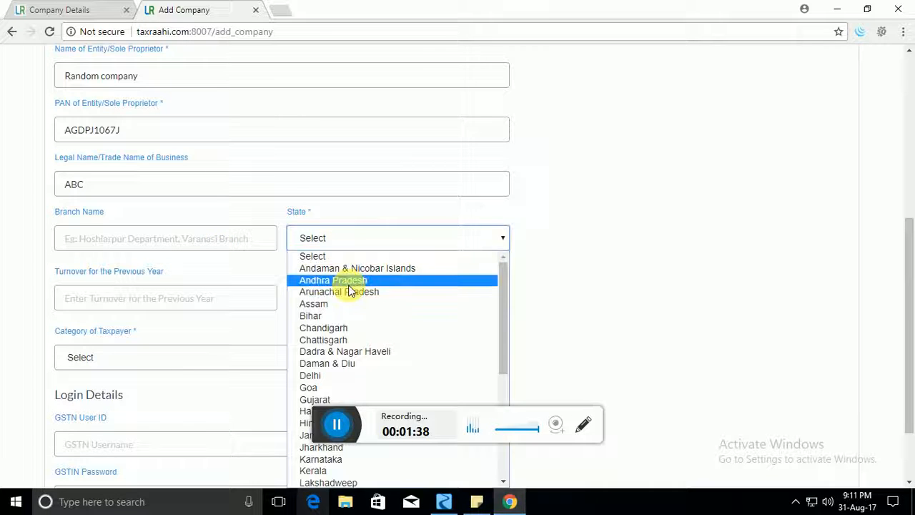
pyautogui.click(333, 277)
pyautogui.click(163, 242)
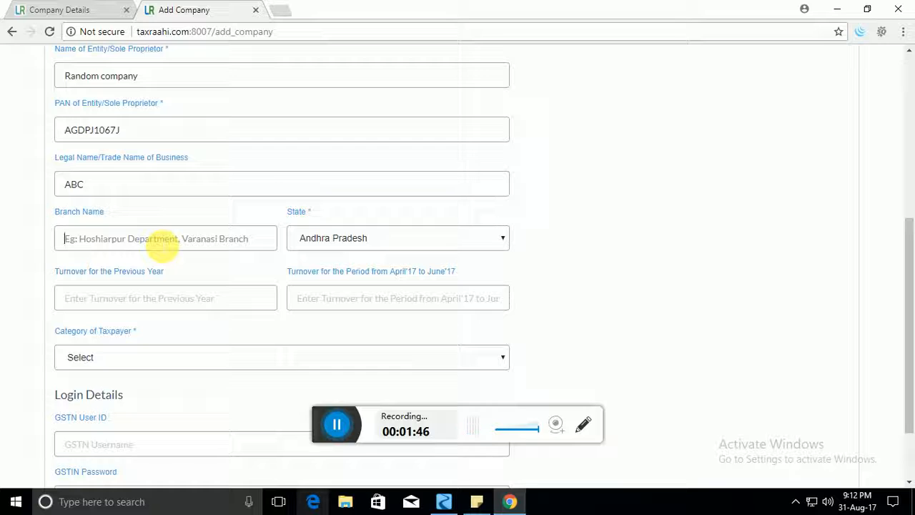
pyautogui.write('de')
pyautogui.press('BackSpace')
pyautogui.press('BackSpace')
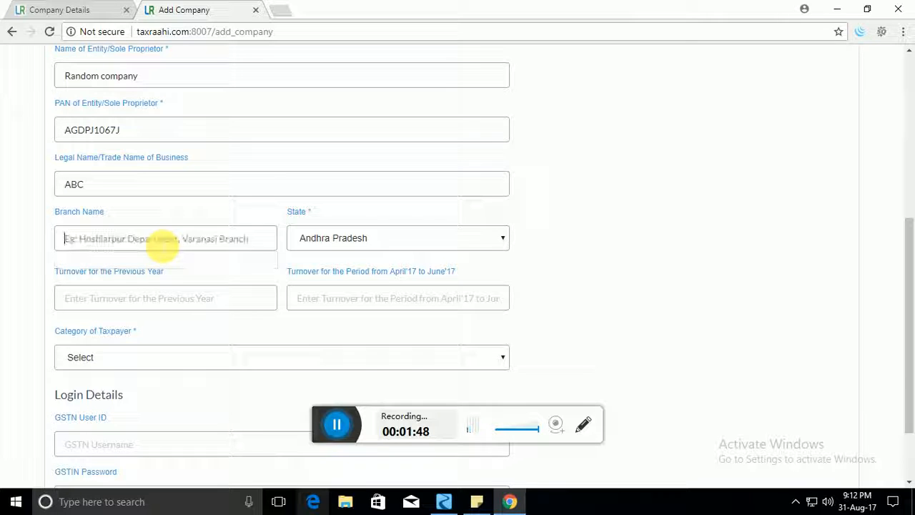
pyautogui.write('DELHI')
pyautogui.click(410, 232)
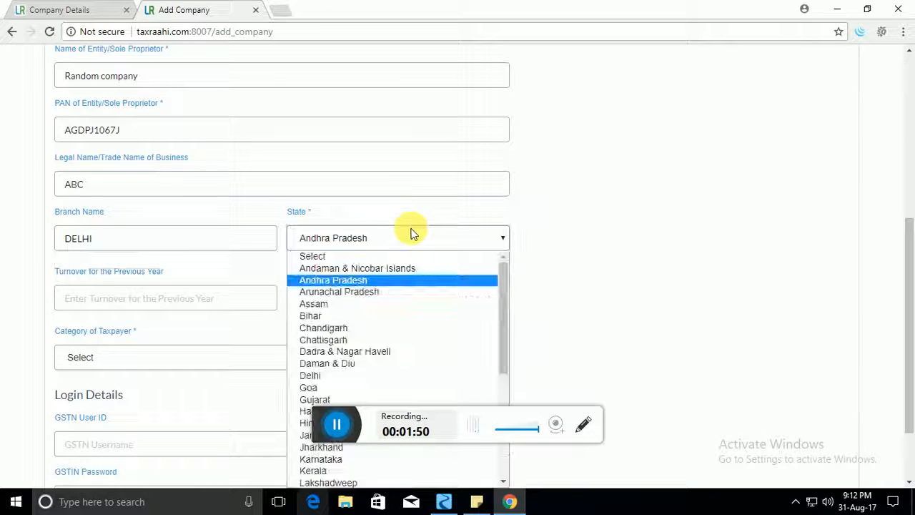
pyautogui.click(348, 375)
# Step: Enter 123123 as both the previous year's and April–June turnover
pyautogui.click(208, 300)
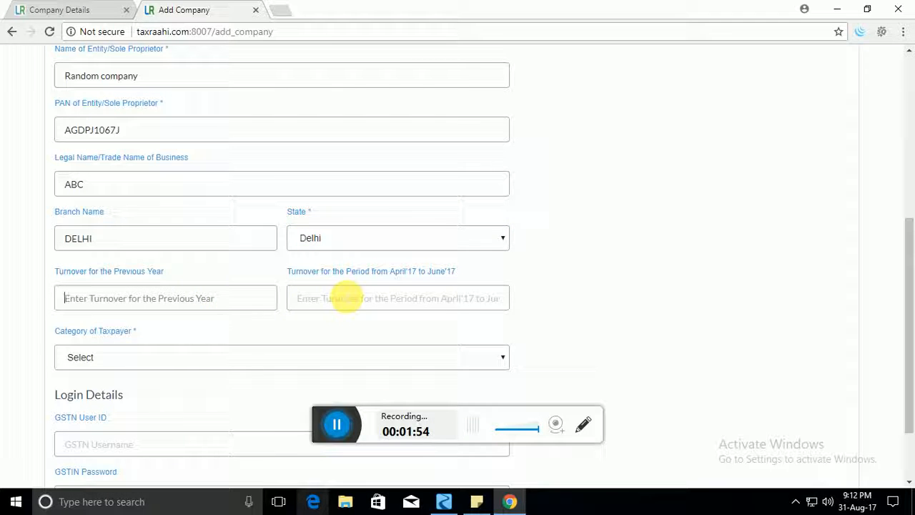
pyautogui.write('123123')
pyautogui.click(349, 299)
pyautogui.write('123123')
pyautogui.scroll(-2, 354, 298)
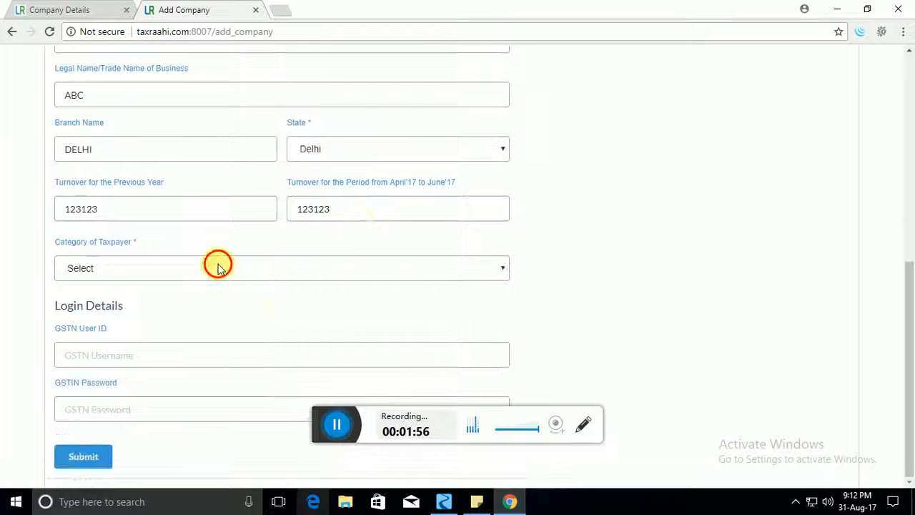
# Step: Choose Regular as the taxpayer category and switch to the Privileges section
pyautogui.click(218, 266)
pyautogui.click(186, 299)
pyautogui.click(148, 363)
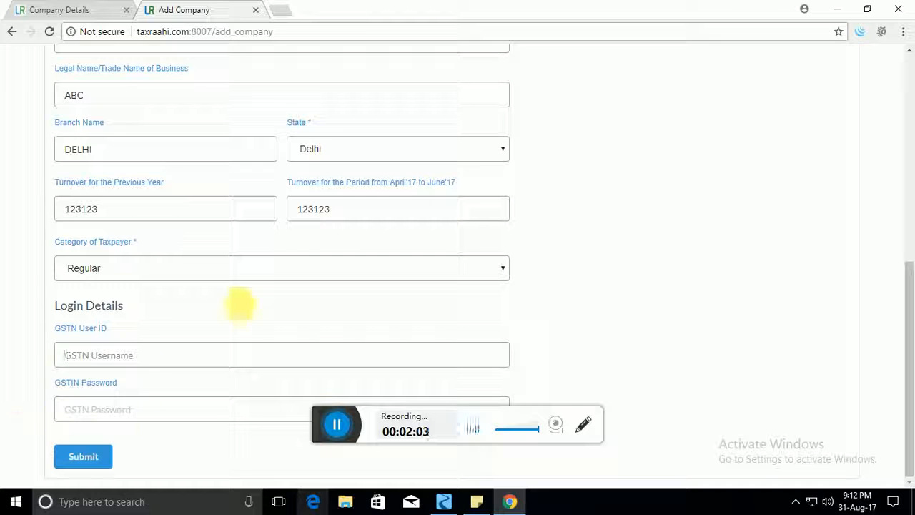
pyautogui.scroll(6, 239, 304)
pyautogui.scroll(-5, 249, 309)
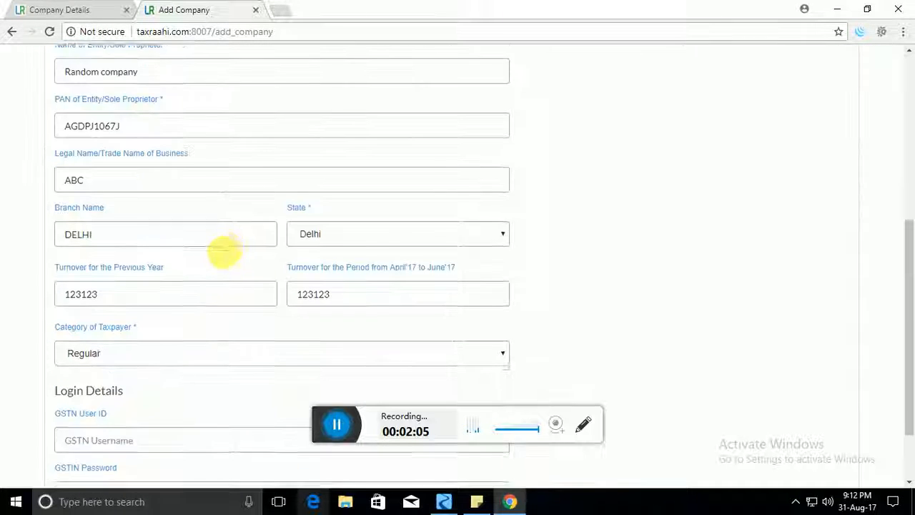
pyautogui.scroll(-1, 221, 250)
pyautogui.scroll(6, 221, 250)
pyautogui.click(157, 148)
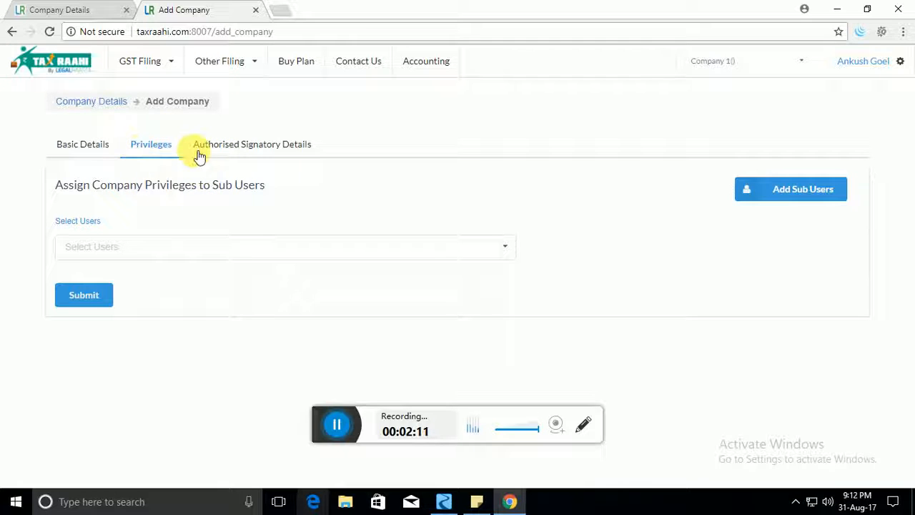
# Step: Select two sub users to receive the company's privileges
pyautogui.click(233, 250)
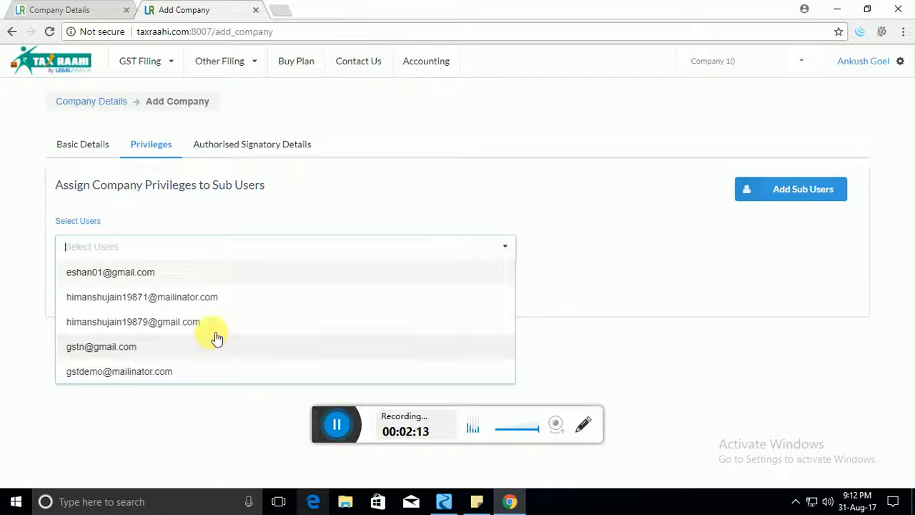
pyautogui.click(185, 348)
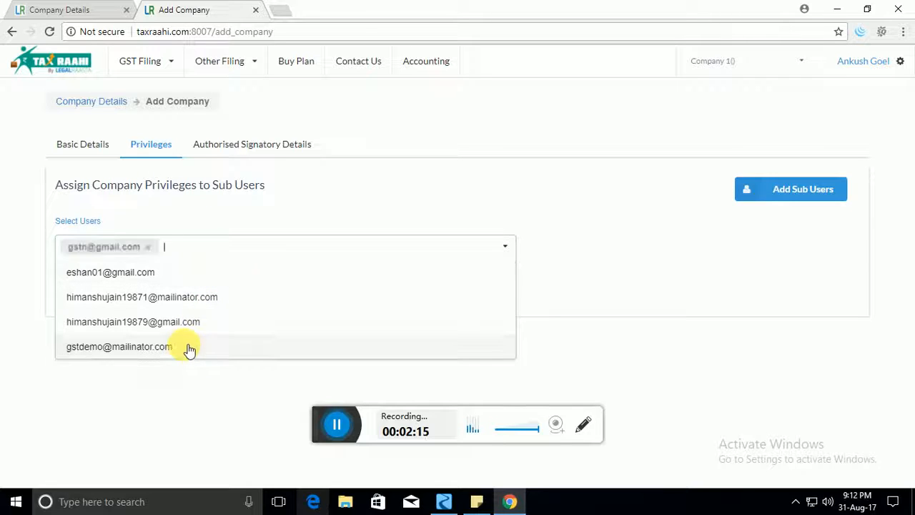
pyautogui.click(184, 275)
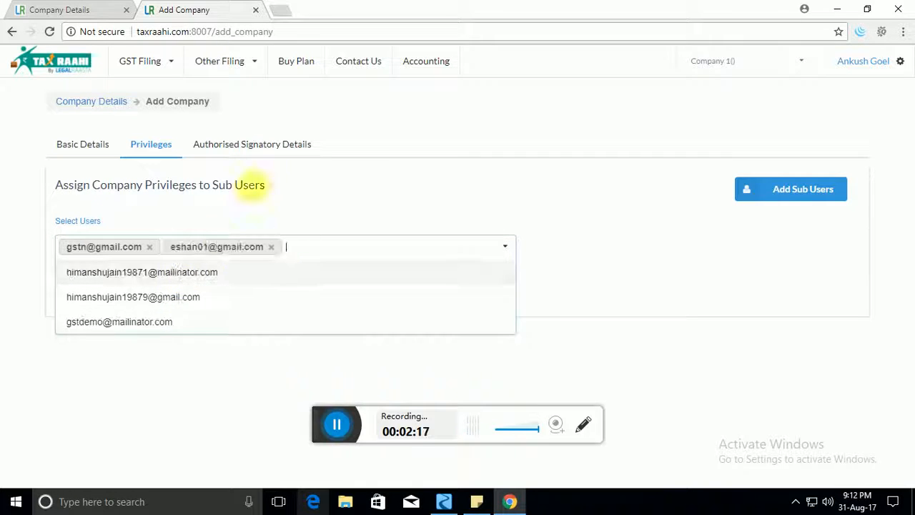
# Step: View the Authorised Signatory Details form, then return to the Company Details list
pyautogui.click(269, 146)
pyautogui.click(171, 247)
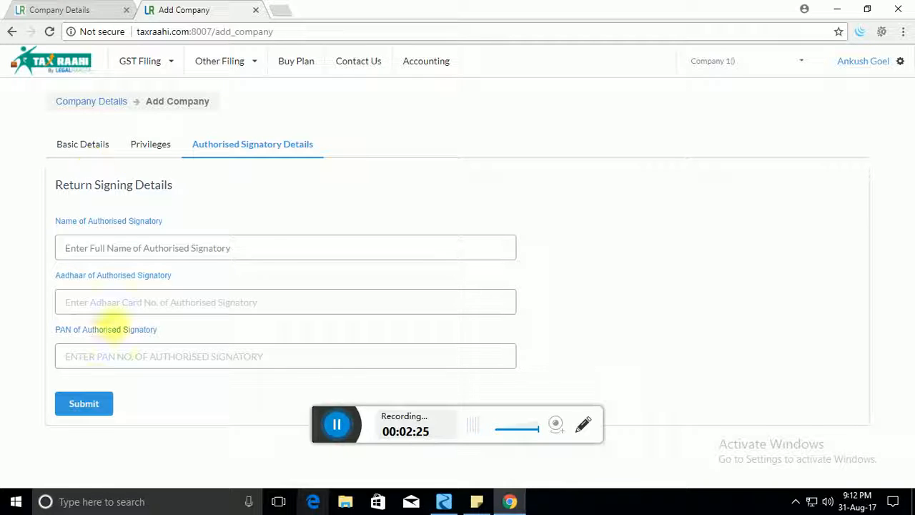
pyautogui.click(118, 105)
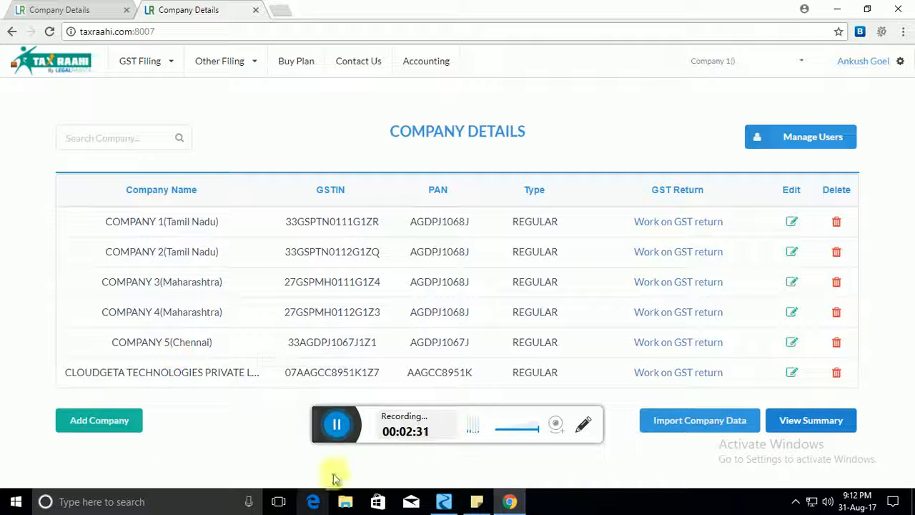
# Step: Open Import Company Data and choose Excel as the import source
pyautogui.click(700, 419)
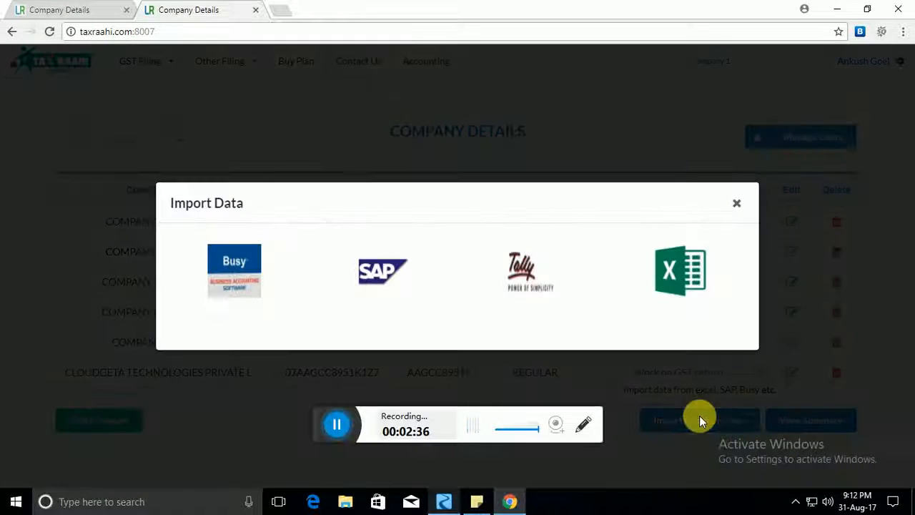
pyautogui.click(683, 286)
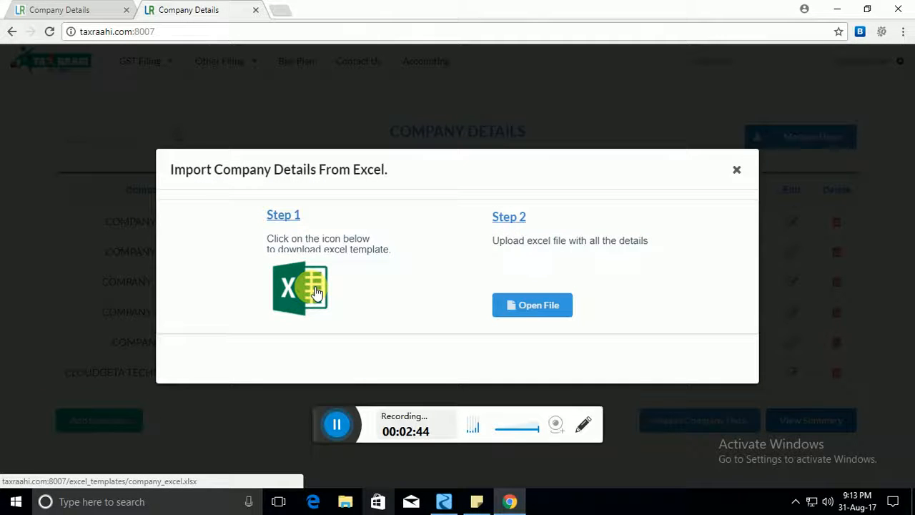
# Step: Open the downloaded company_excel template maximized, dismissing activation and discarding recovered files
pyautogui.click(317, 292)
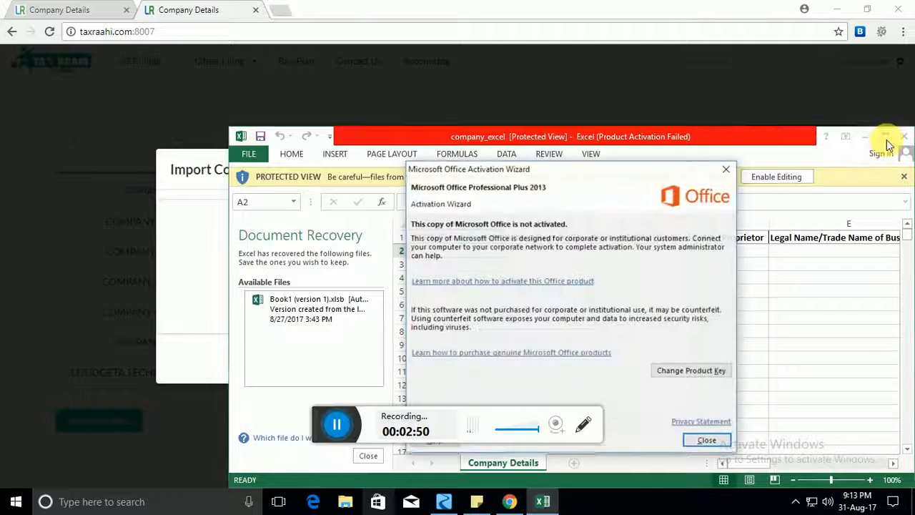
pyautogui.click(705, 442)
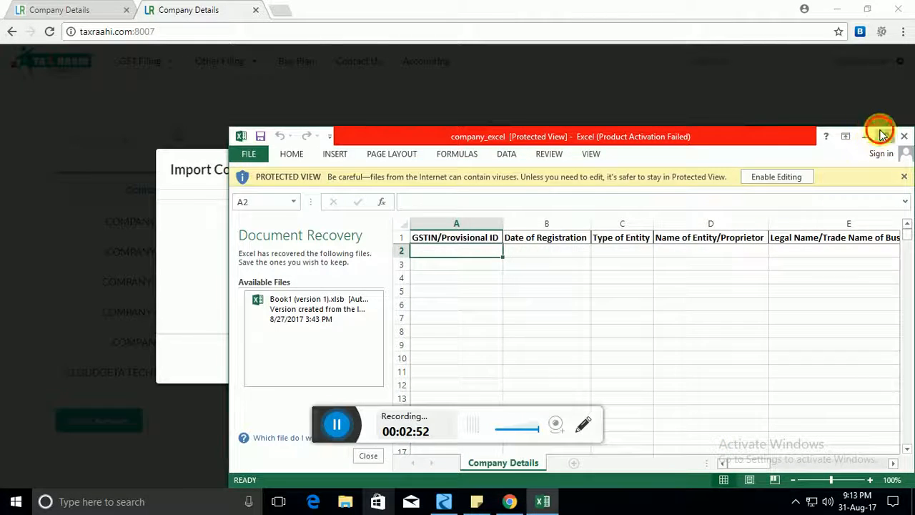
pyautogui.click(884, 136)
pyautogui.click(337, 178)
pyautogui.click(140, 456)
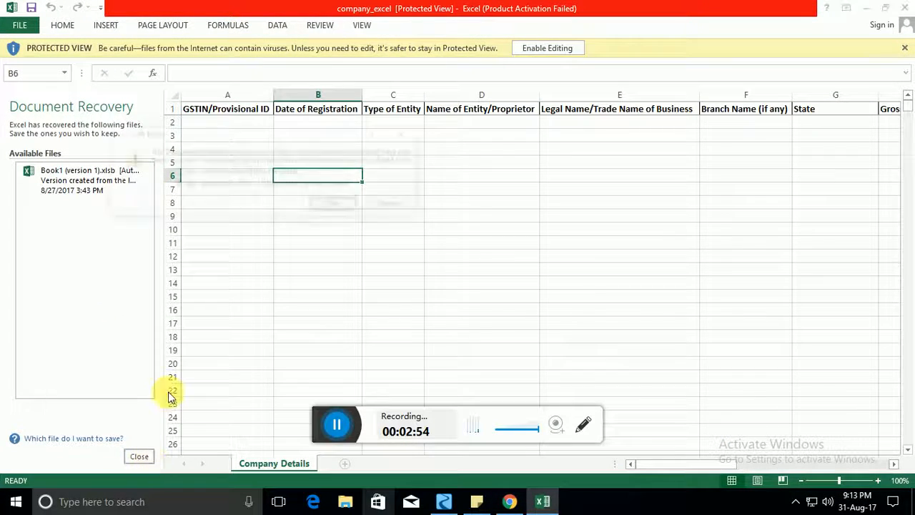
pyautogui.click(337, 185)
pyautogui.click(333, 207)
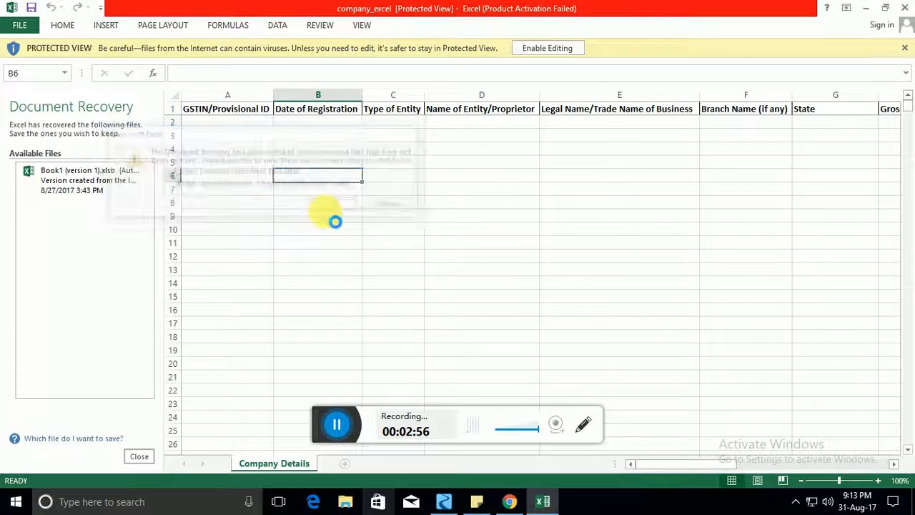
# Step: Review the Company Details column headings, settle on cell A2, and enable editing
pyautogui.press('Up')
pyautogui.press('Left')
pyautogui.press('Up')
pyautogui.press('Up')
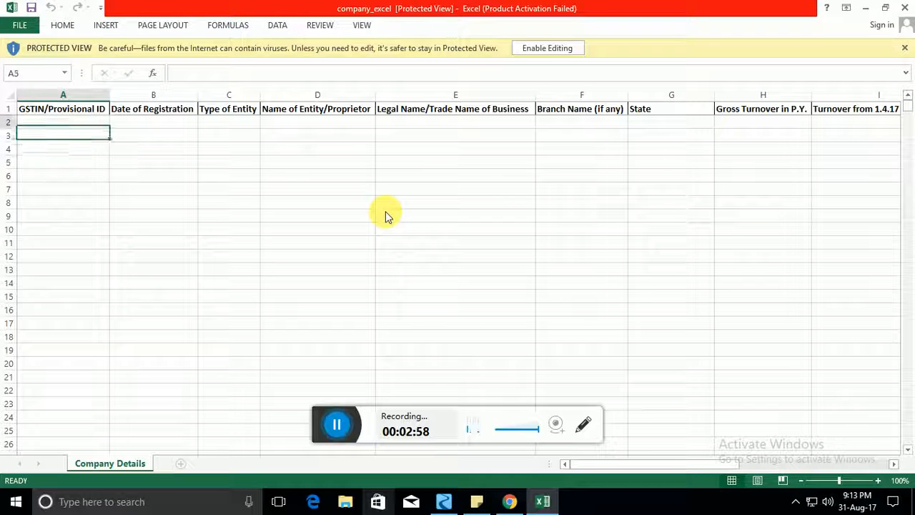
pyautogui.press('Up')
pyautogui.press('Up')
pyautogui.press('Right')
pyautogui.press('Right')
pyautogui.press('Right')
pyautogui.press('Right')
pyautogui.press('Right')
pyautogui.press('Right')
pyautogui.press('Right')
pyautogui.press('Right')
pyautogui.press('Right')
pyautogui.press('Right')
pyautogui.press('Right')
pyautogui.press('Right')
pyautogui.press('Right')
pyautogui.press('Right')
pyautogui.press('Right')
pyautogui.press('Right')
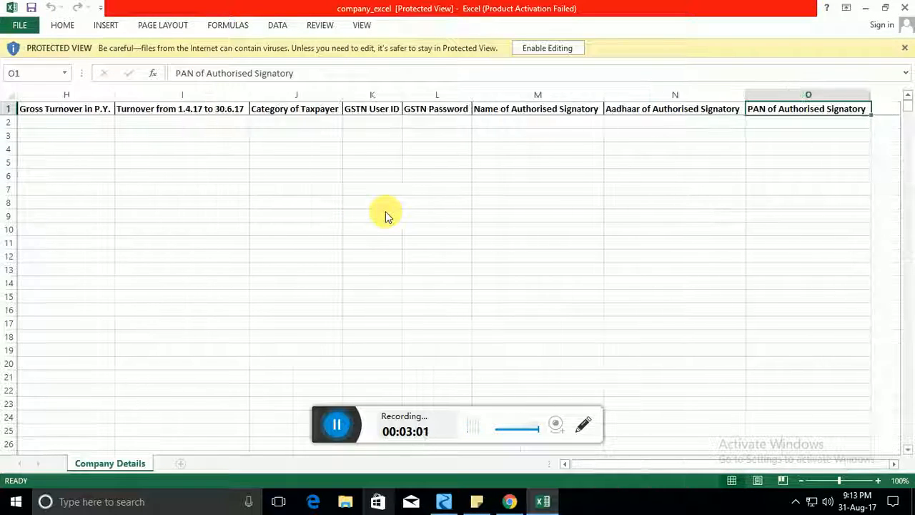
pyautogui.press('Left')
pyautogui.press('Left')
pyautogui.press('Left')
pyautogui.press('Left')
pyautogui.press('Left')
pyautogui.press('Left')
pyautogui.press('Left')
pyautogui.hotkey('ctrl', 'Home')
pyautogui.press('Down')
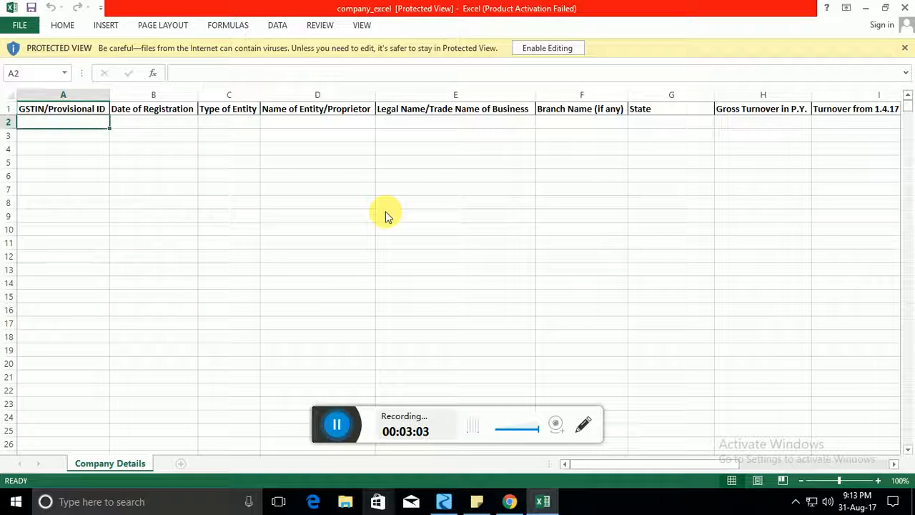
pyautogui.press('Down')
pyautogui.press('Up')
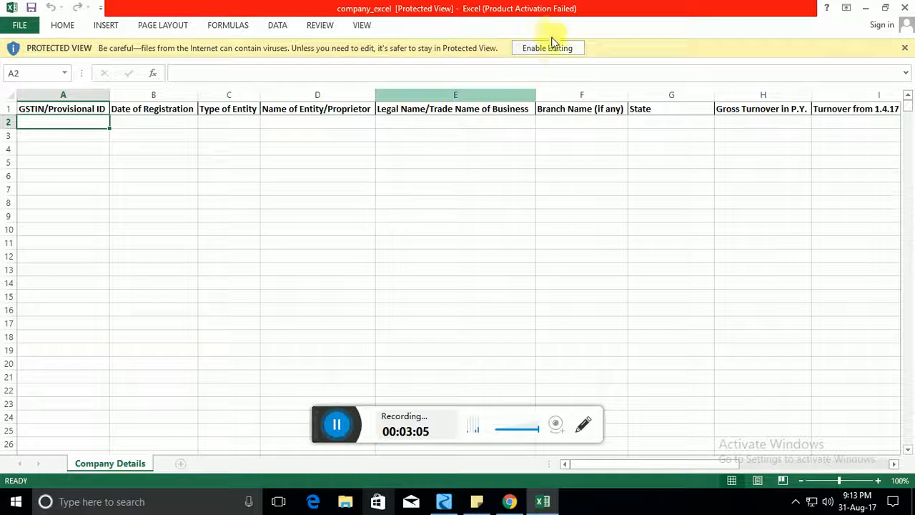
pyautogui.click(548, 48)
# Step: Replace the mistyped value in cell A2 with the company's GSTIN and close the workbook
pyautogui.write('12312')
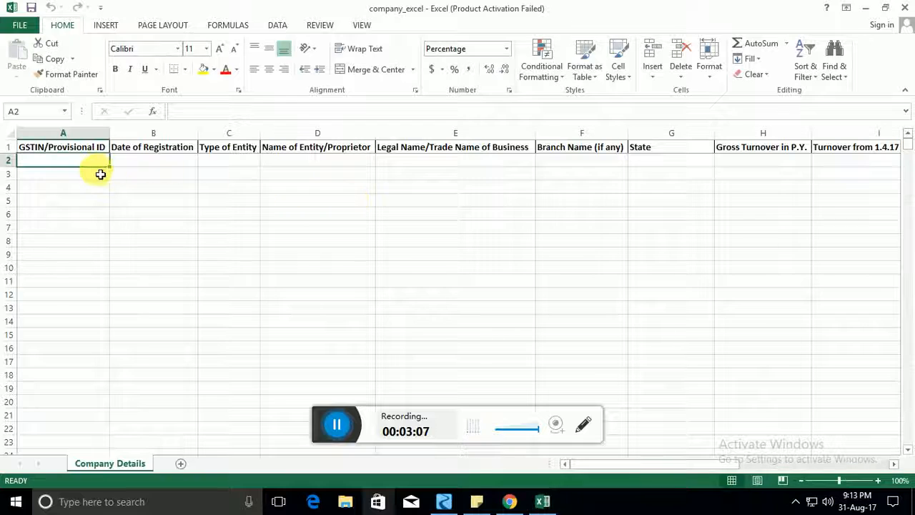
pyautogui.press('F2')
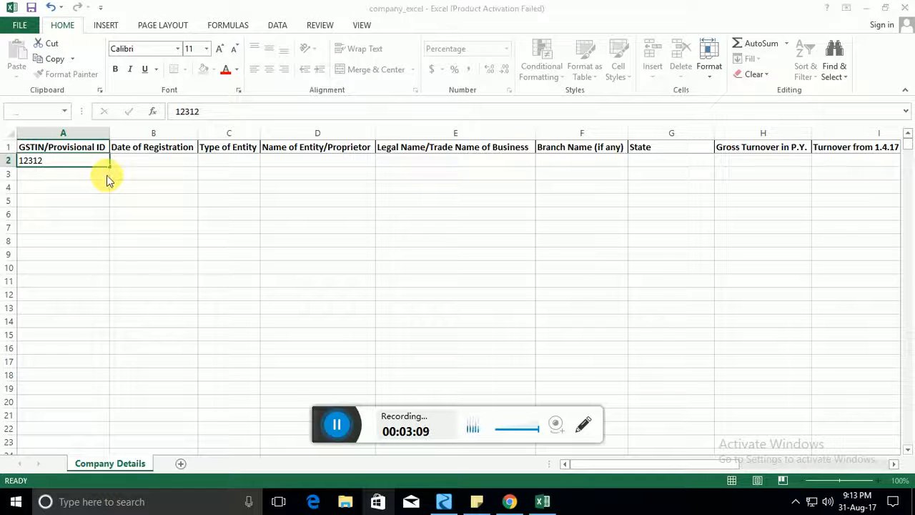
pyautogui.hotkey('shift', 'Home')
pyautogui.press('BackSpace')
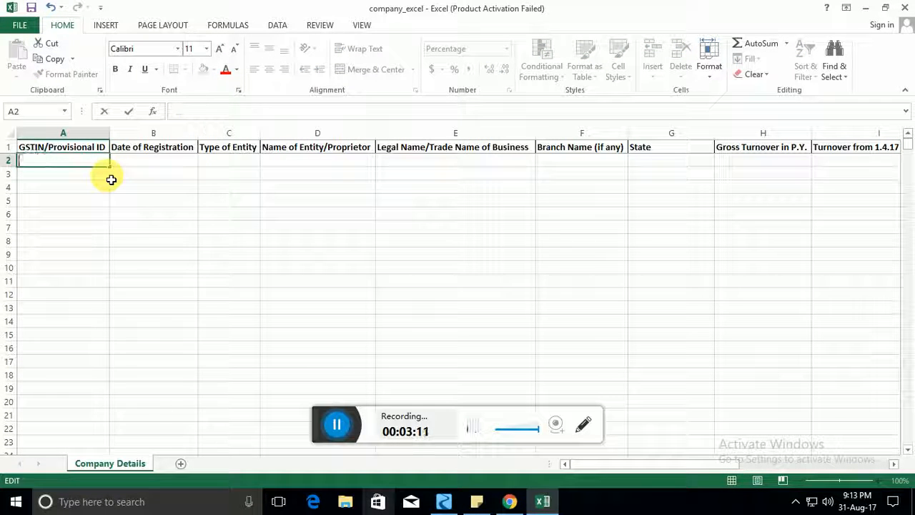
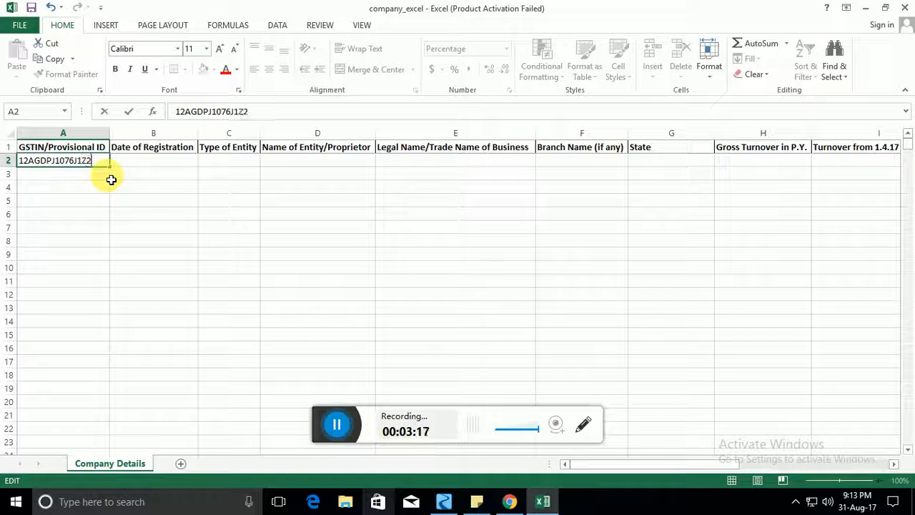
pyautogui.press('Tab')
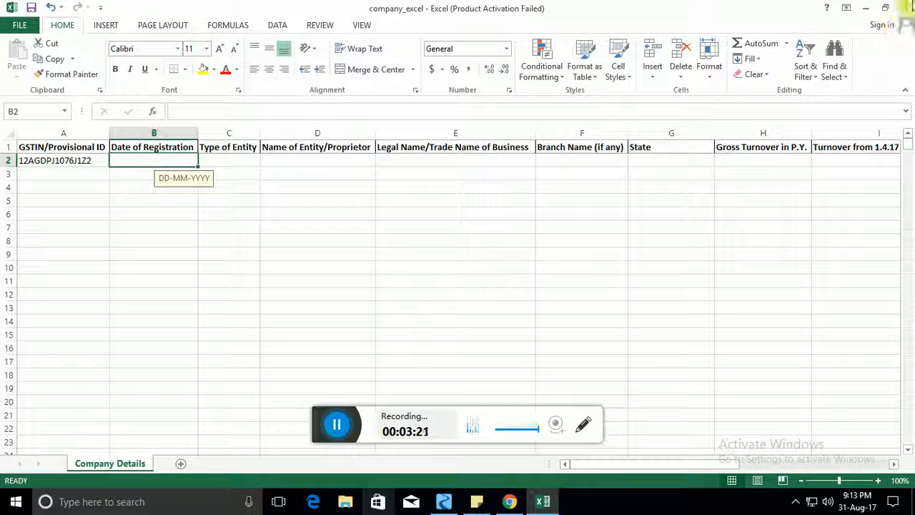
pyautogui.click(906, 10)
# Step: Discard the template changes, cancel the Excel file upload, and close the import dialog
pyautogui.click(455, 270)
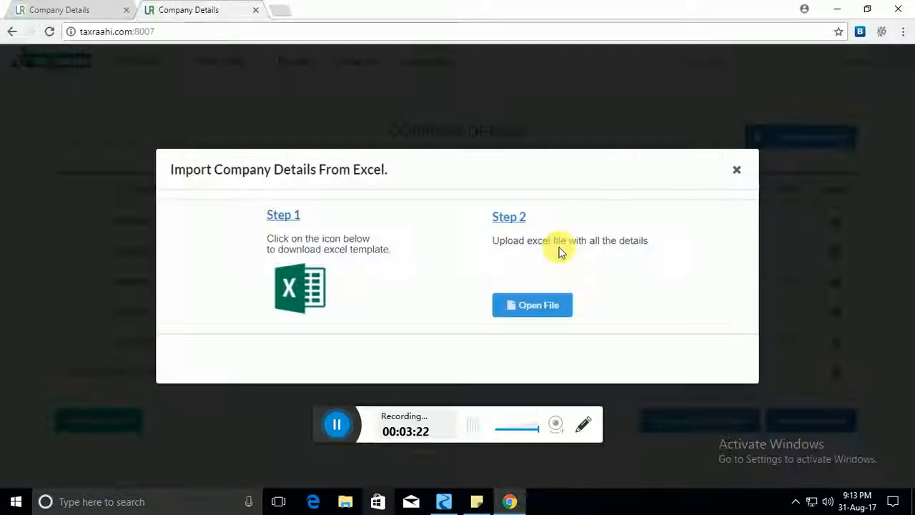
pyautogui.click(534, 306)
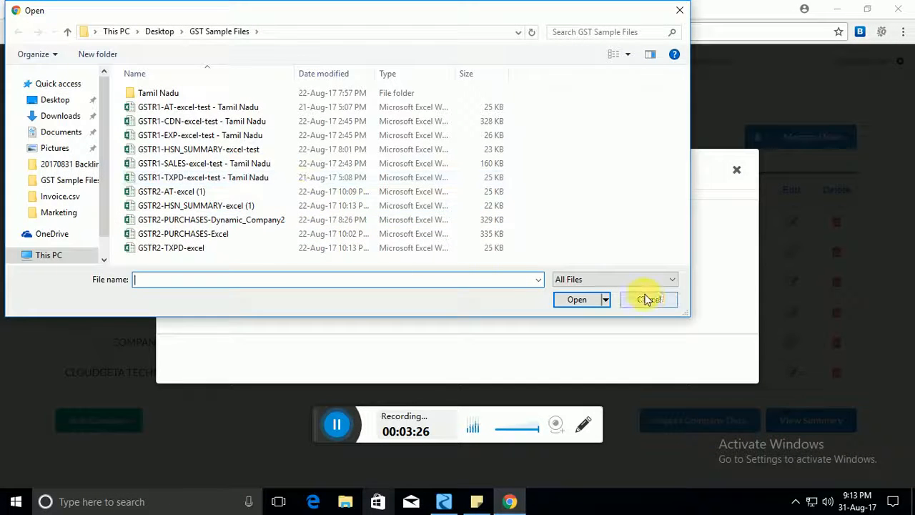
pyautogui.click(647, 299)
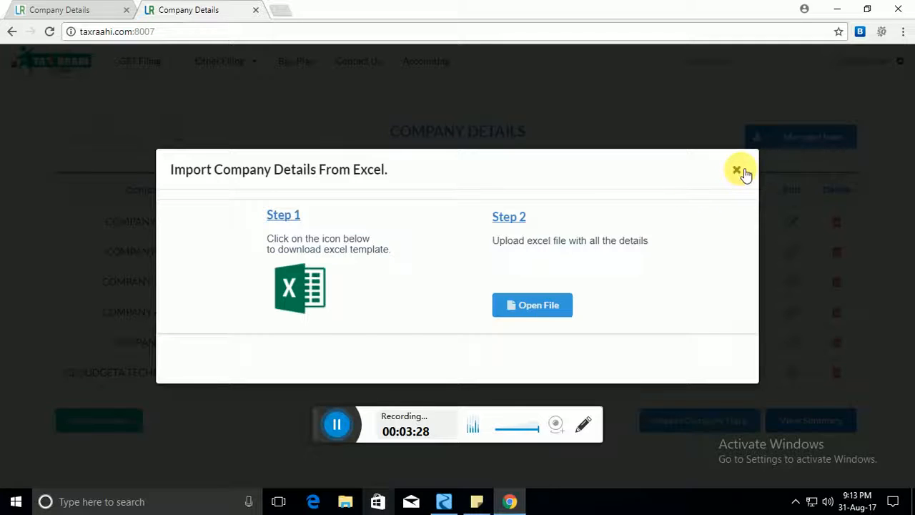
pyautogui.click(738, 170)
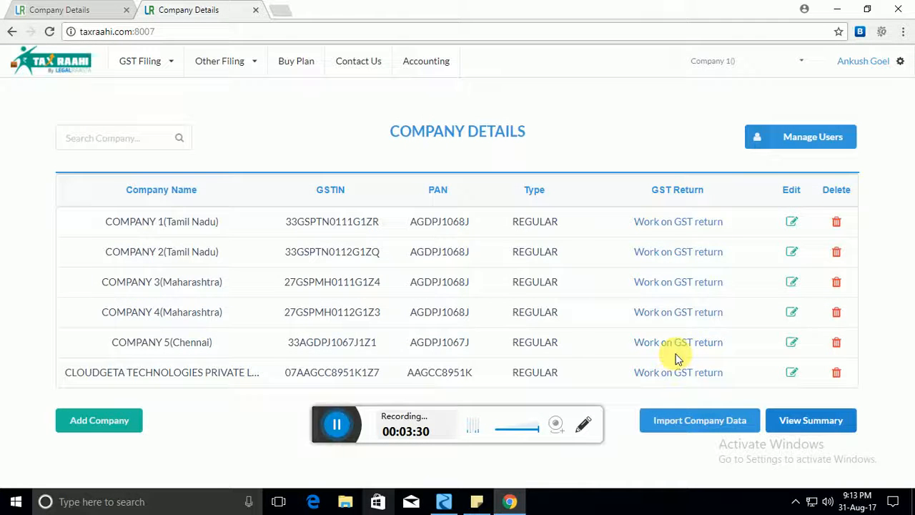
# Step: Go to Manage Users and begin adding a new user
pyautogui.click(813, 140)
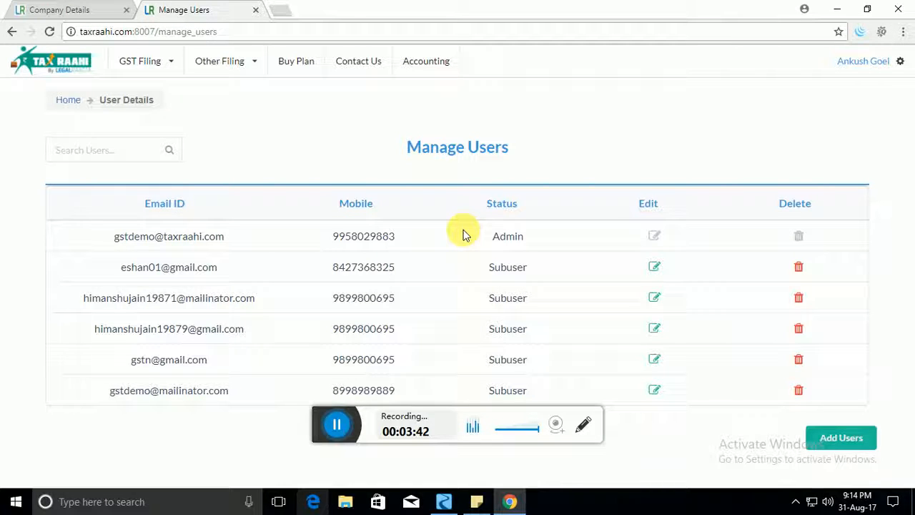
pyautogui.click(847, 439)
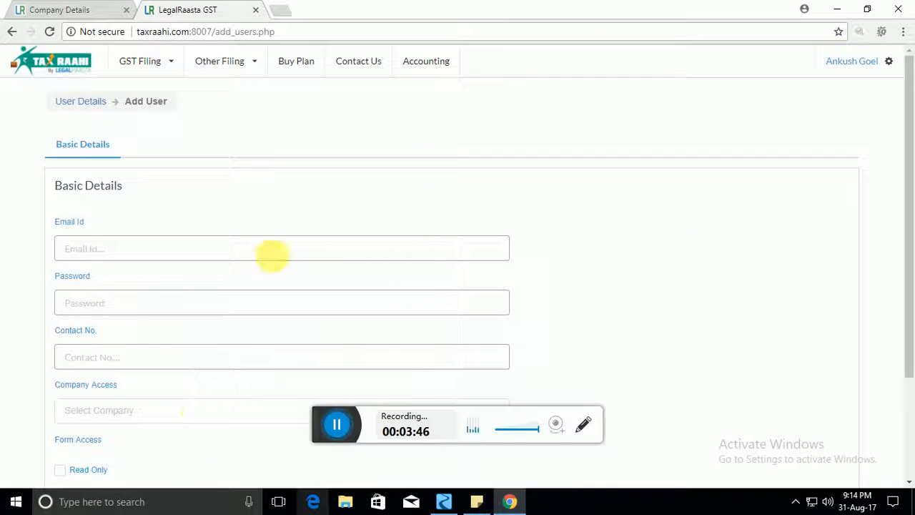
pyautogui.scroll(-2, 264, 259)
pyautogui.scroll(2, 261, 262)
# Step: Fill in the new user's e-mail address, password and contact number
pyautogui.click(152, 255)
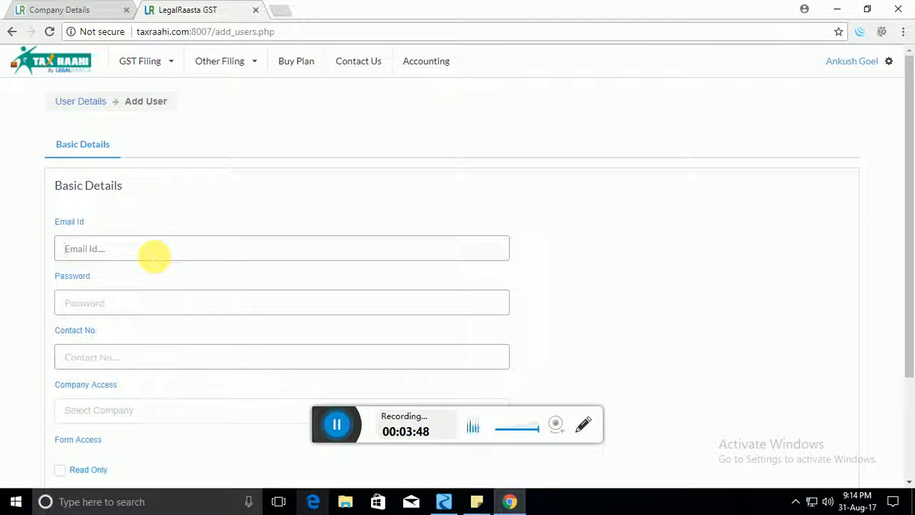
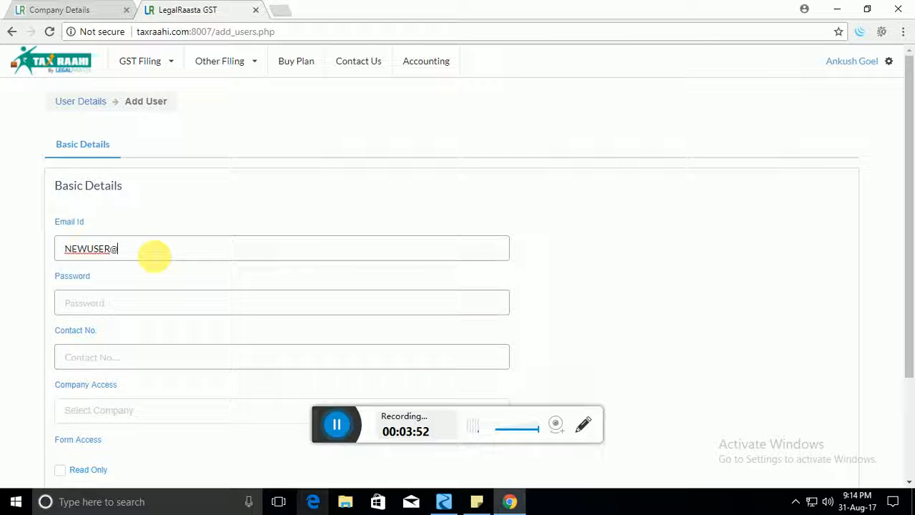
pyautogui.press('Tab')
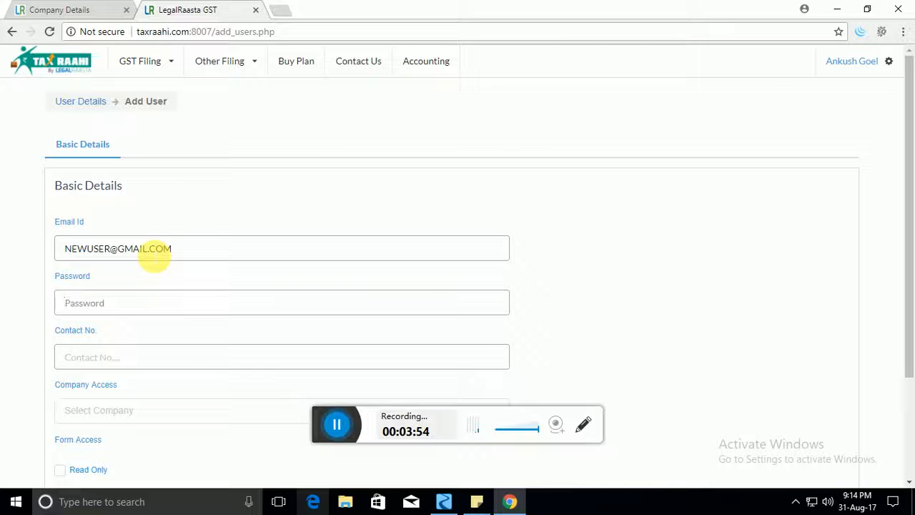
pyautogui.write('••••')
pyautogui.press('Tab')
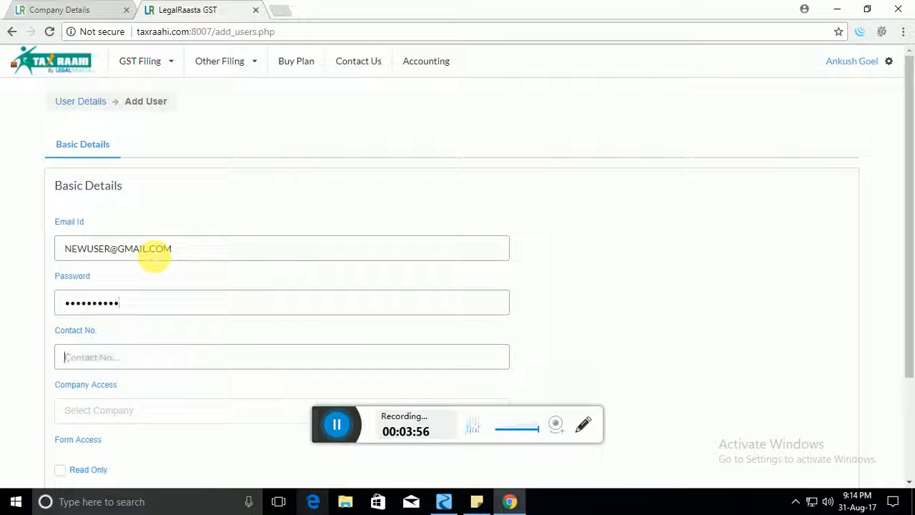
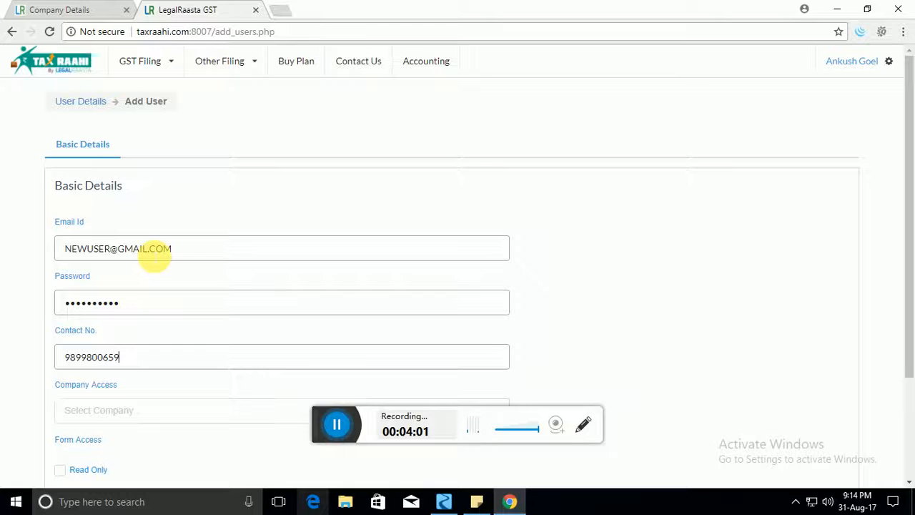
pyautogui.press('Tab')
# Step: Give the new user access to Company 2, Company 4 and Company 1
pyautogui.scroll(-1, 186, 282)
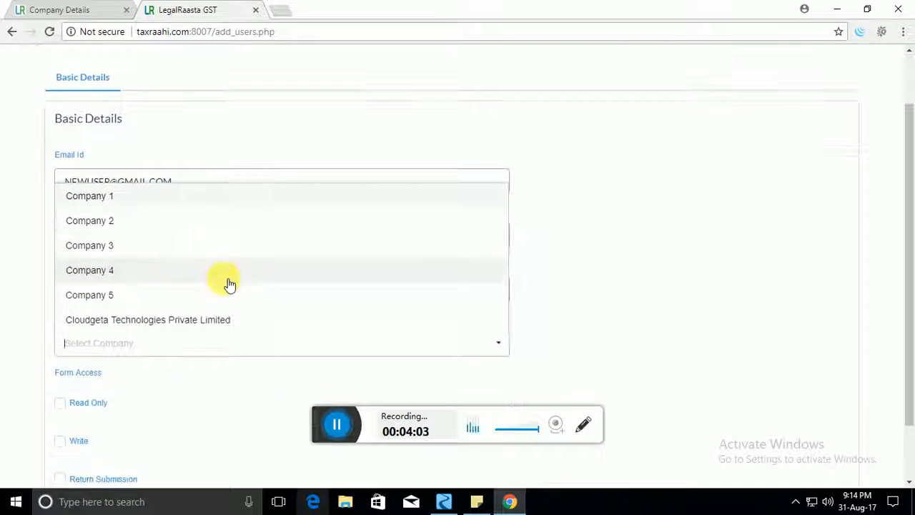
pyautogui.click(164, 223)
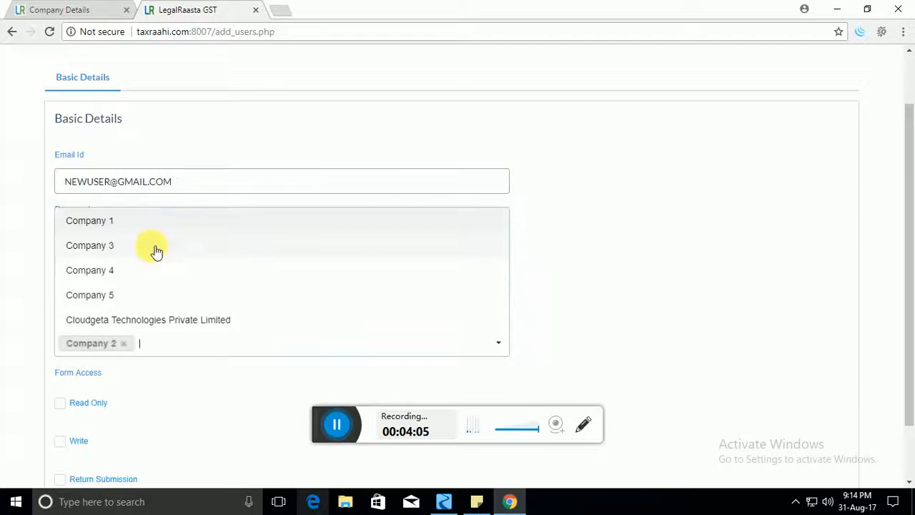
pyautogui.click(146, 270)
pyautogui.click(170, 245)
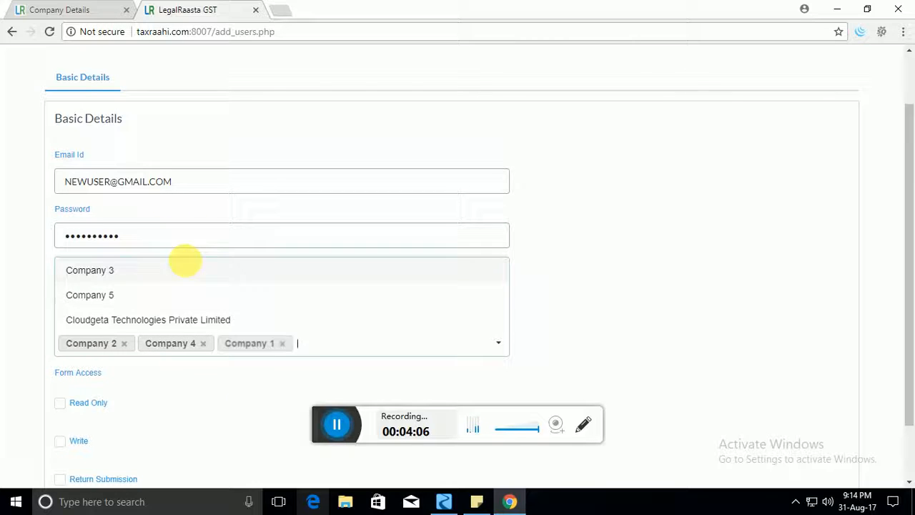
pyautogui.click(203, 398)
# Step: Grant Read Only and Write form rights and save the new user
pyautogui.scroll(-1, 203, 398)
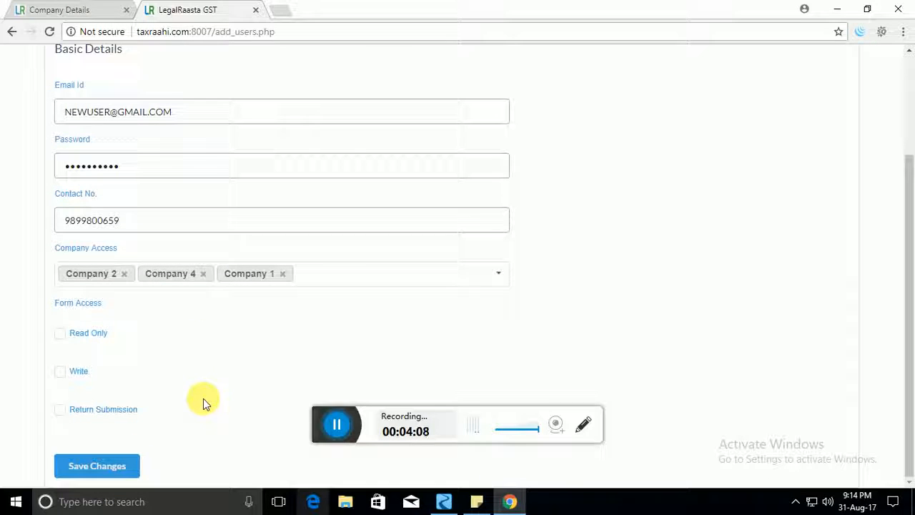
pyautogui.click(66, 337)
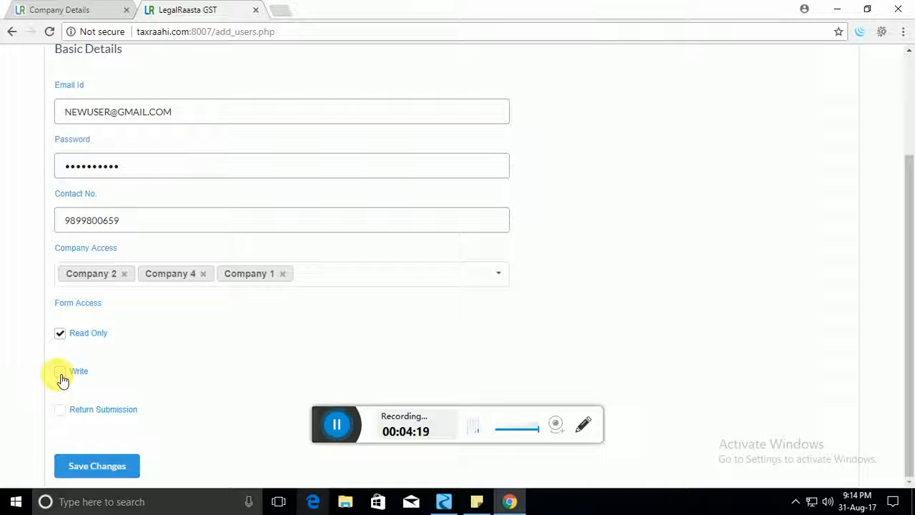
pyautogui.click(61, 373)
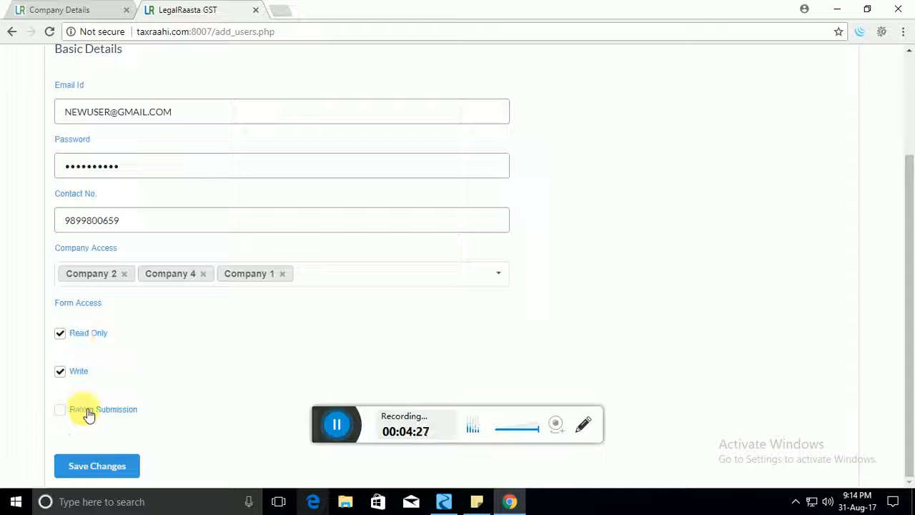
pyautogui.click(107, 466)
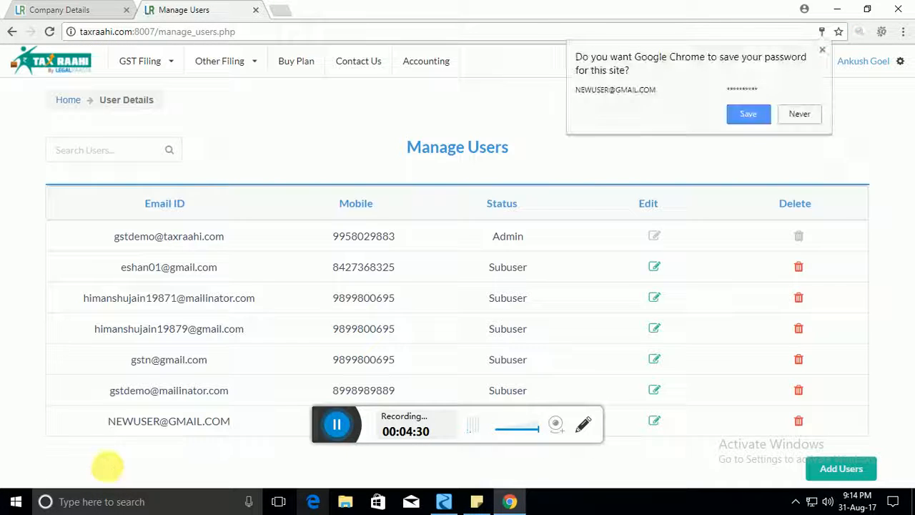
# Step: Dismiss Chrome's save-password prompt and highlight the new user's e-mail in the list
pyautogui.click(822, 50)
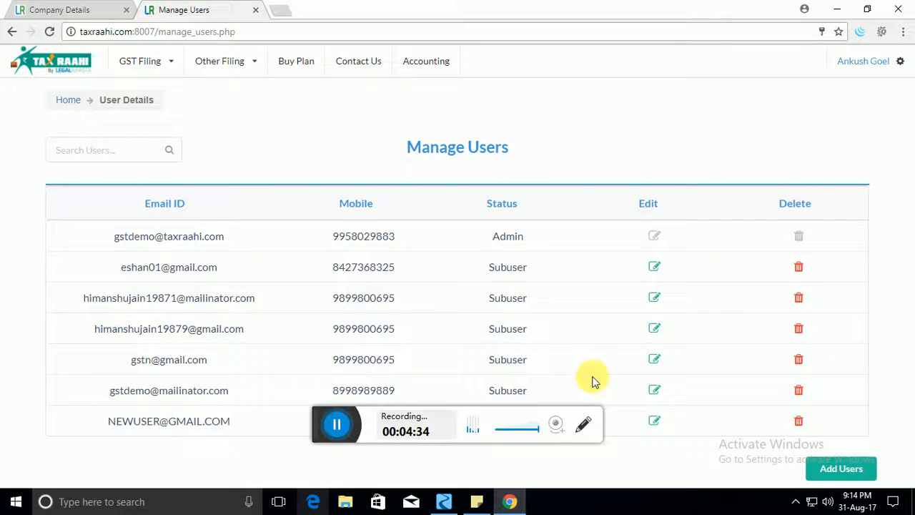
pyautogui.moveTo(115, 421)
pyautogui.mouseDown()
pyautogui.moveTo(703, 415)
pyautogui.moveTo(132, 421)
pyautogui.mouseUp()
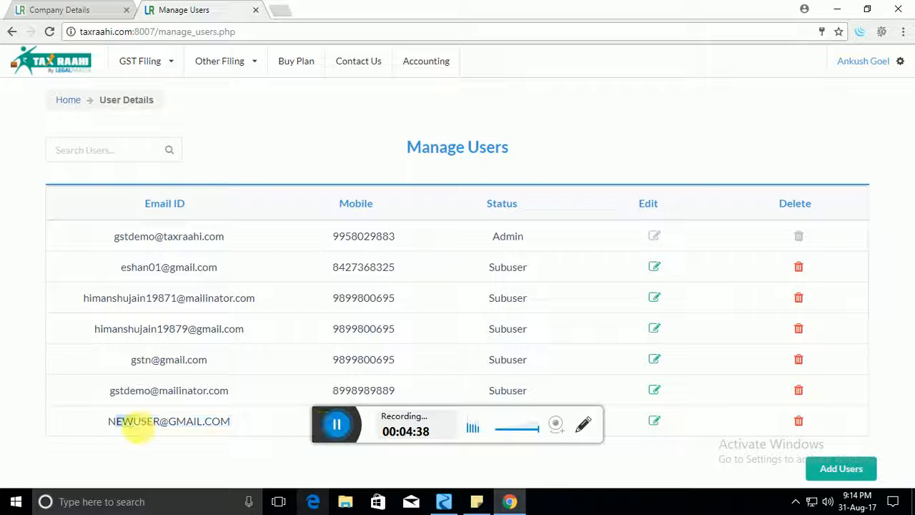